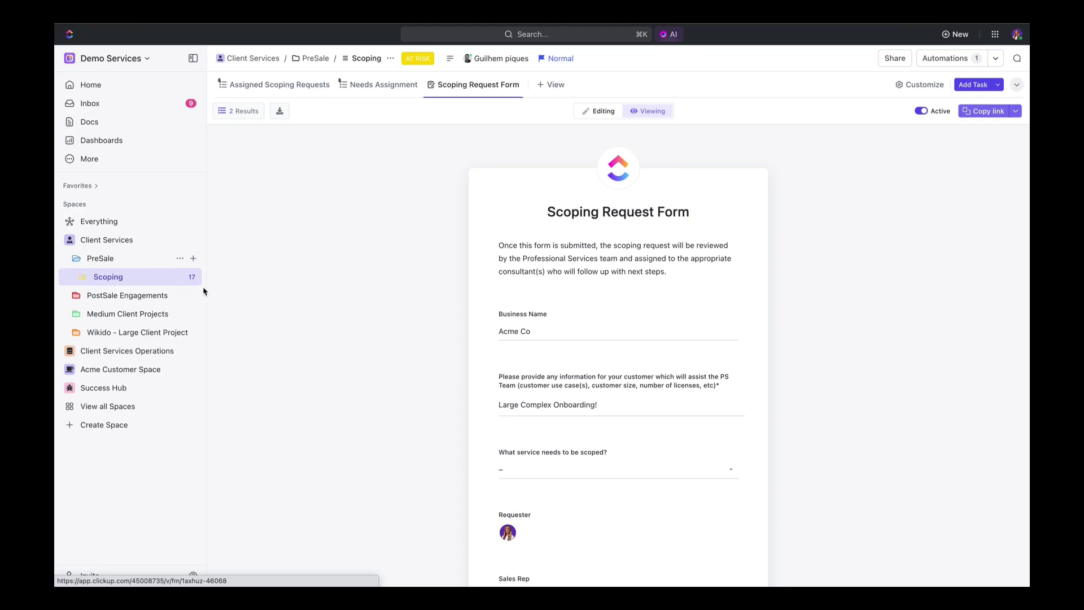
# Step: Scroll down the scoping form and open the 'What service needs to be scoped?' choices
pyautogui.scroll(-1, 401, 338)
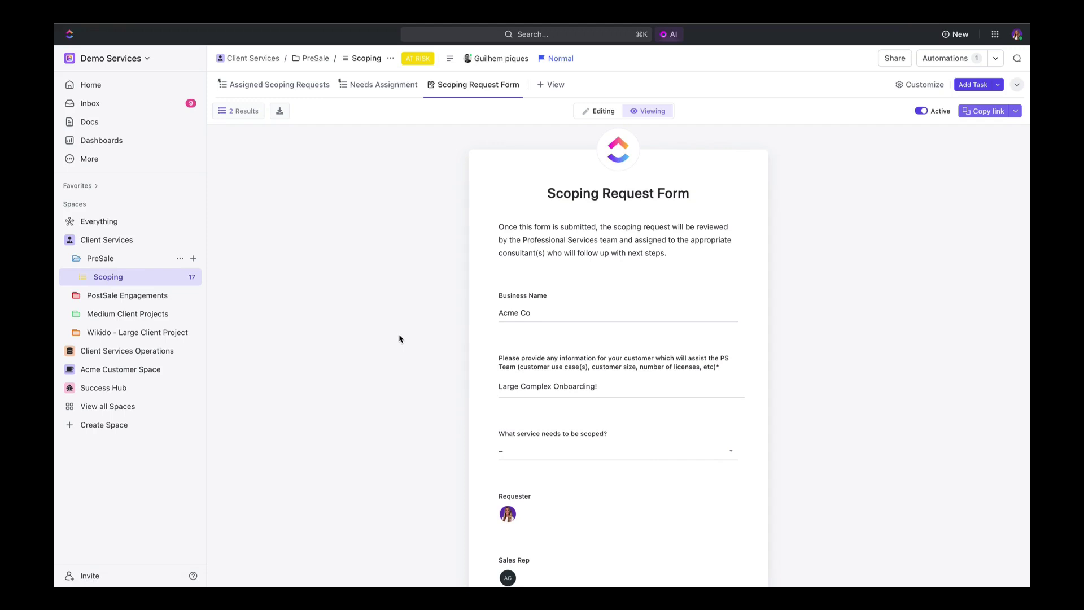
pyautogui.scroll(-3, 400, 338)
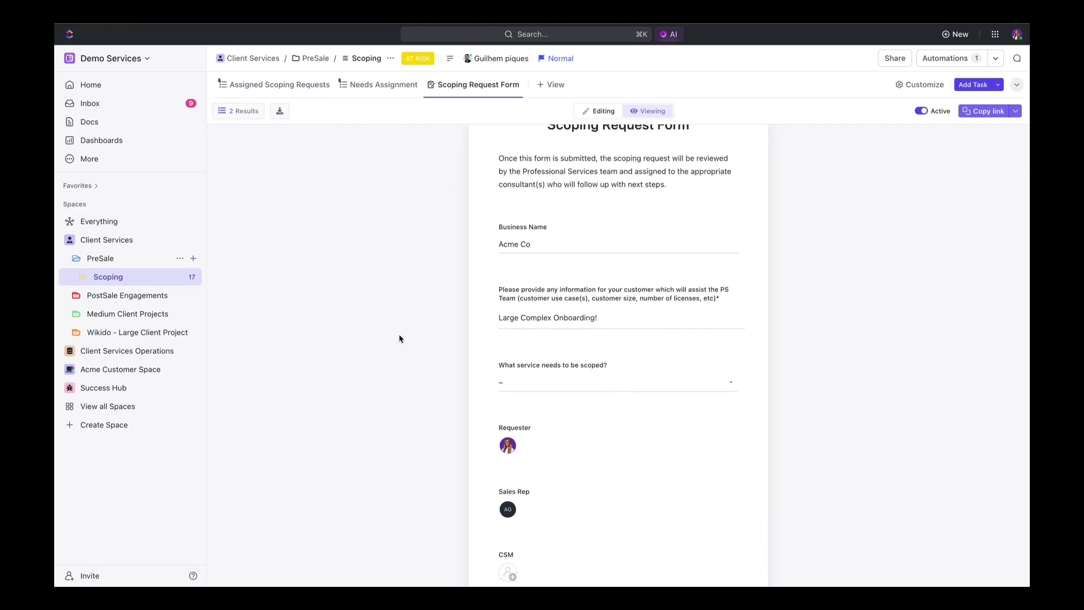
pyautogui.scroll(-1, 401, 338)
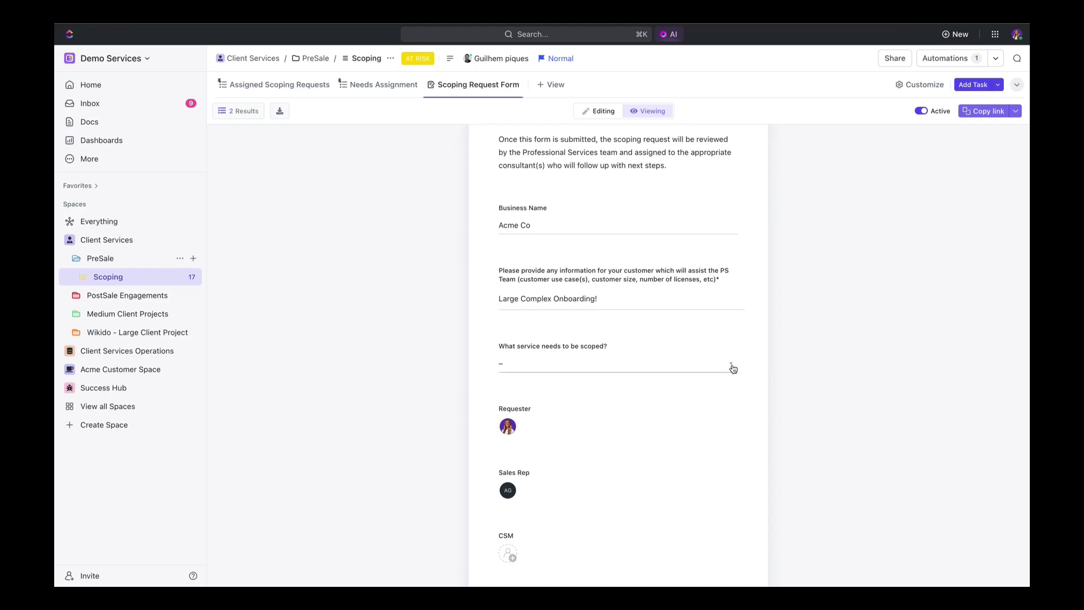
pyautogui.scroll(-1, 733, 368)
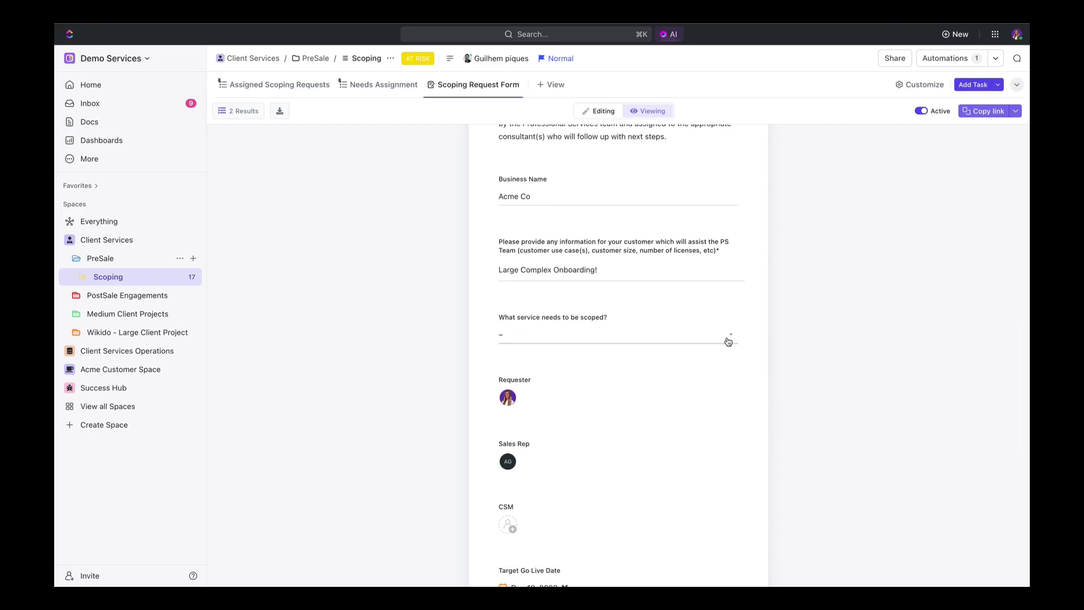
pyautogui.click(729, 341)
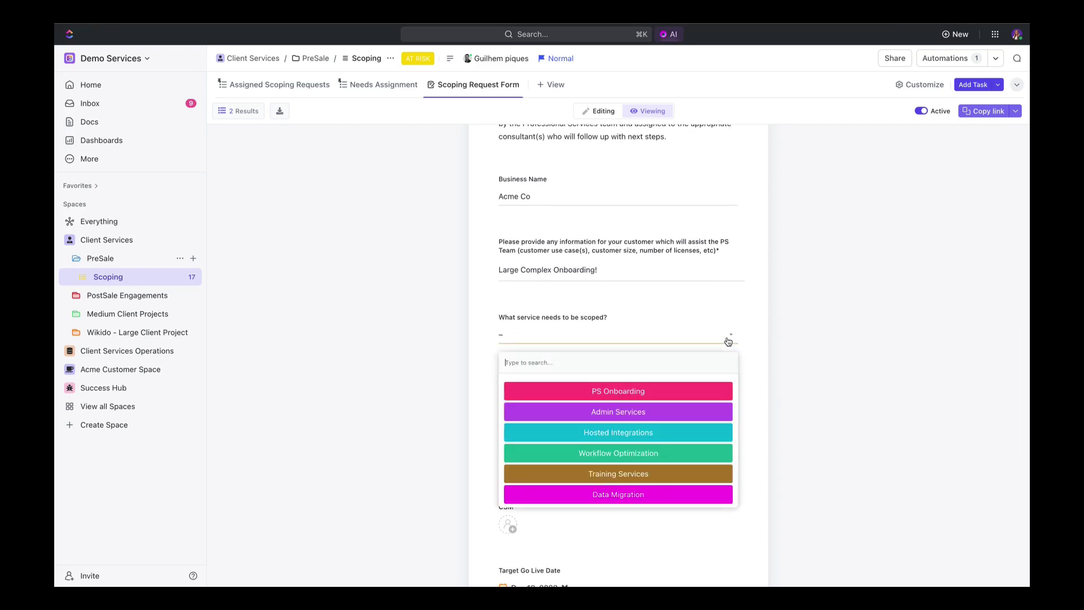
# Step: Set the service to be scoped to Hosted Integrations
pyautogui.click(690, 433)
pyautogui.click(781, 401)
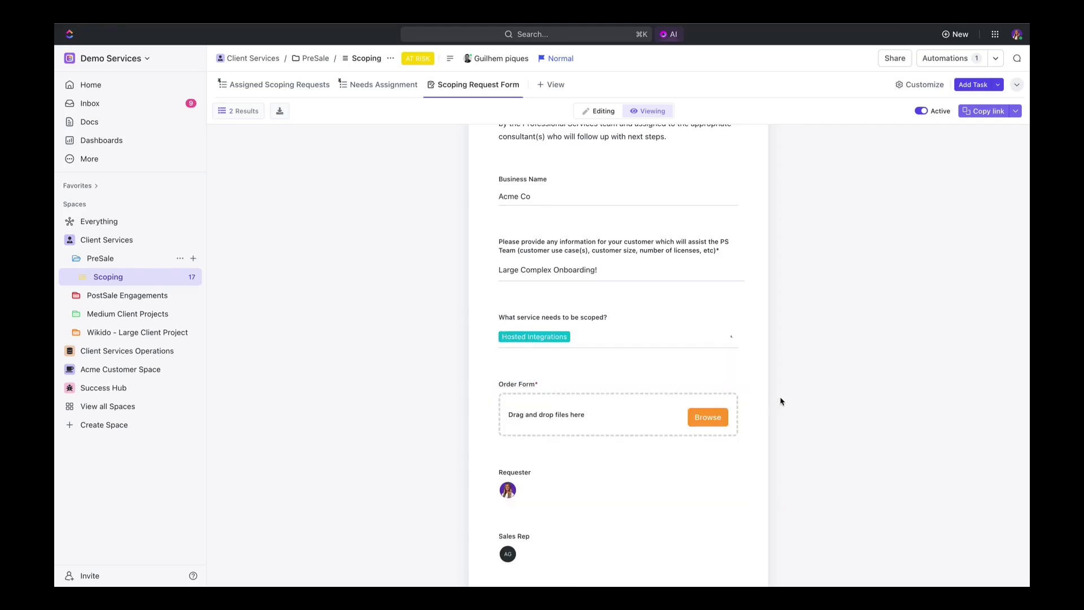
pyautogui.scroll(-1, 447, 381)
pyautogui.moveTo(468, 341); pyautogui.dragTo(763, 459)
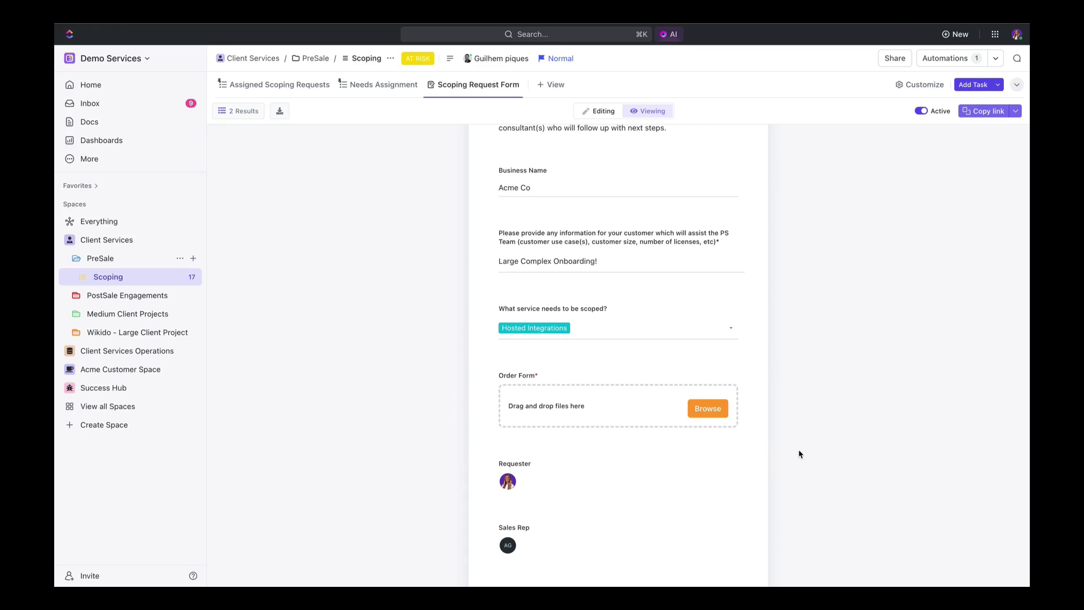
# Step: Submit the scoping form, revealing the required Order Form upload warning
pyautogui.scroll(2, 799, 454)
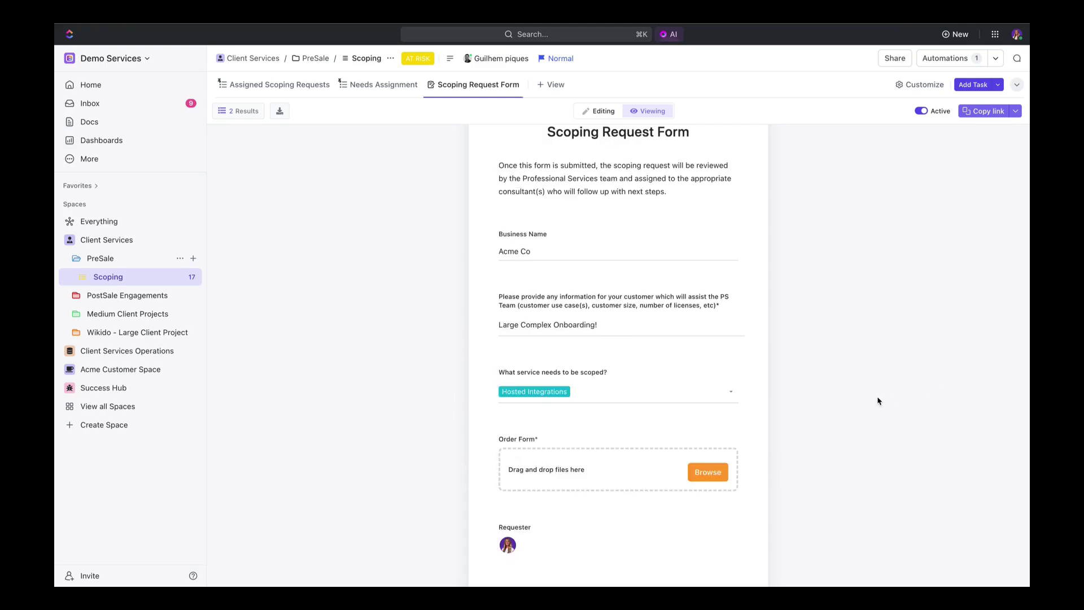
pyautogui.scroll(-5, 879, 400)
pyautogui.scroll(-2, 769, 498)
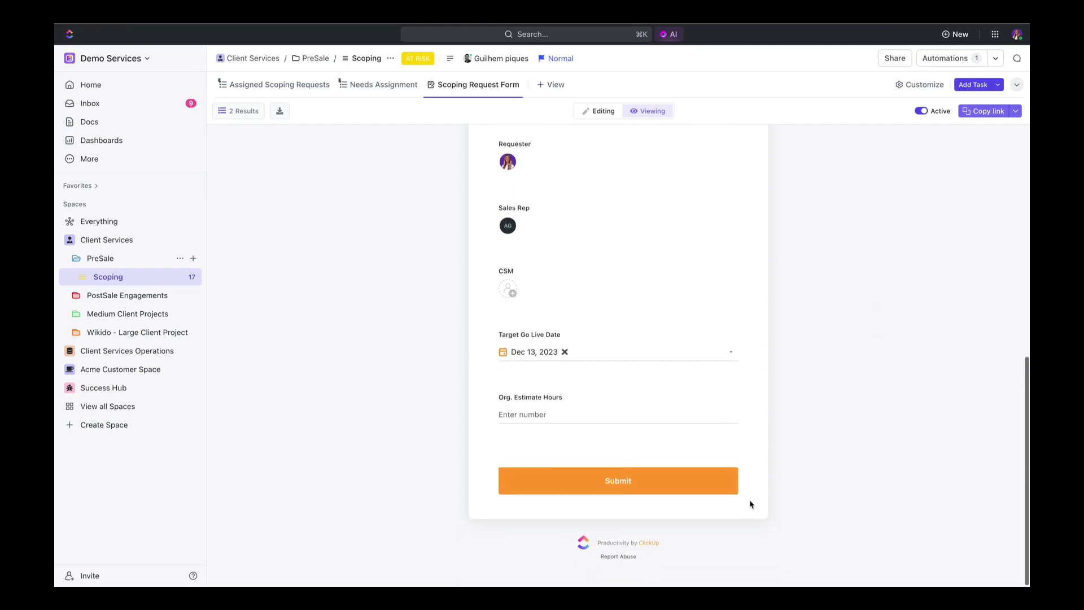
pyautogui.click(705, 485)
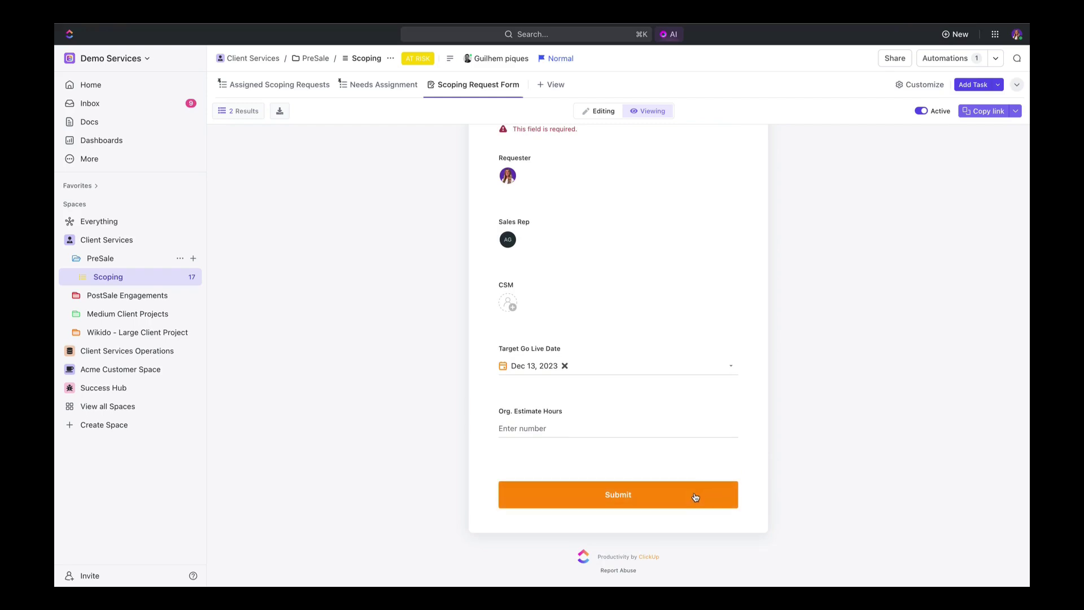
pyautogui.scroll(-1, 696, 495)
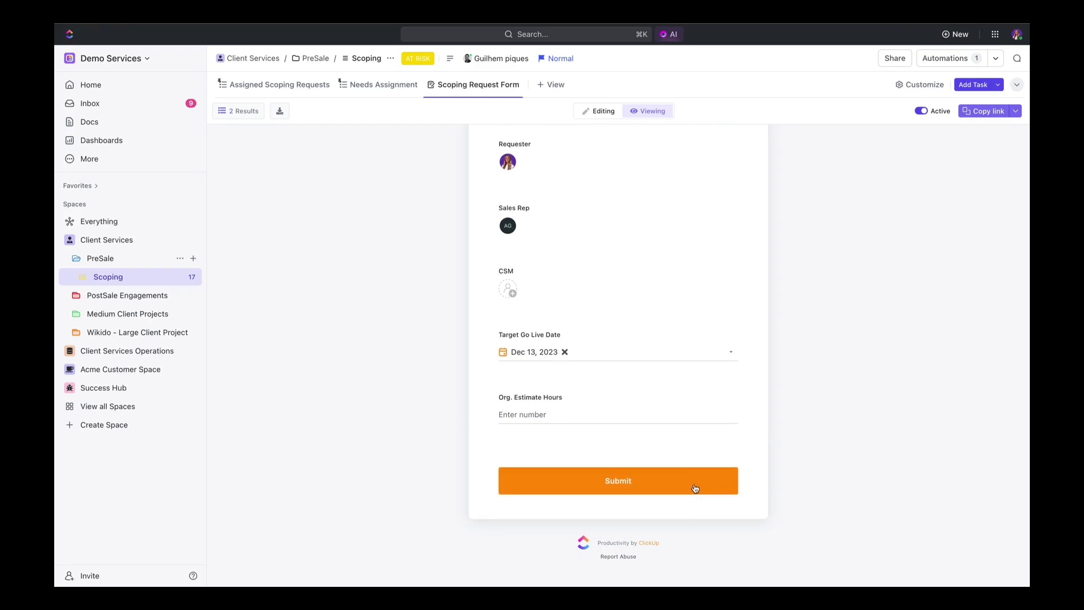
# Step: In the Inbox, clear the Blog post header image notification and thumbs-up Project 101's comment
pyautogui.click(118, 109)
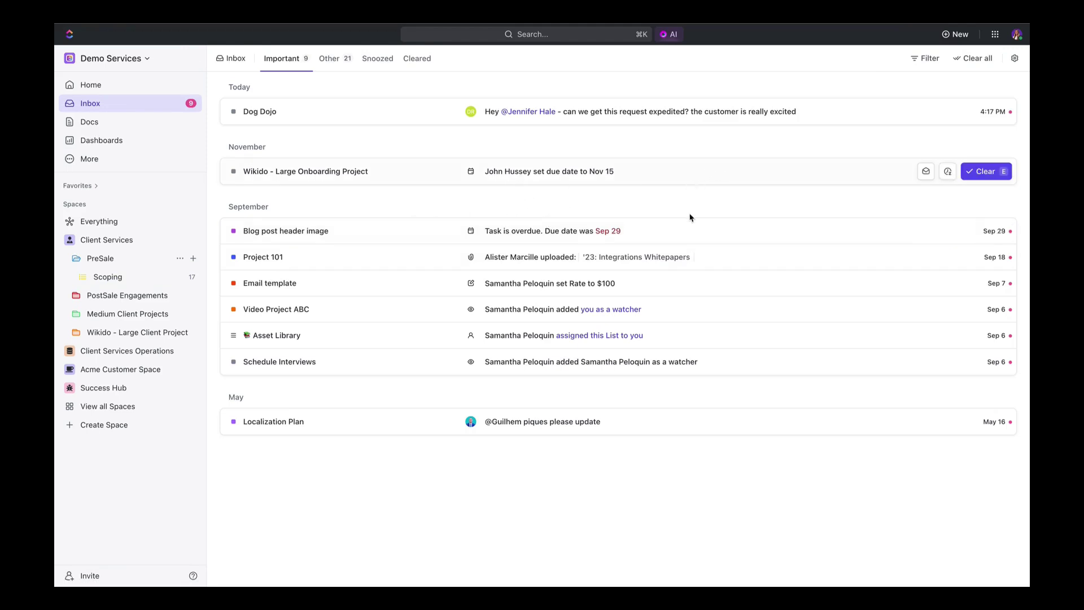
pyautogui.click(693, 236)
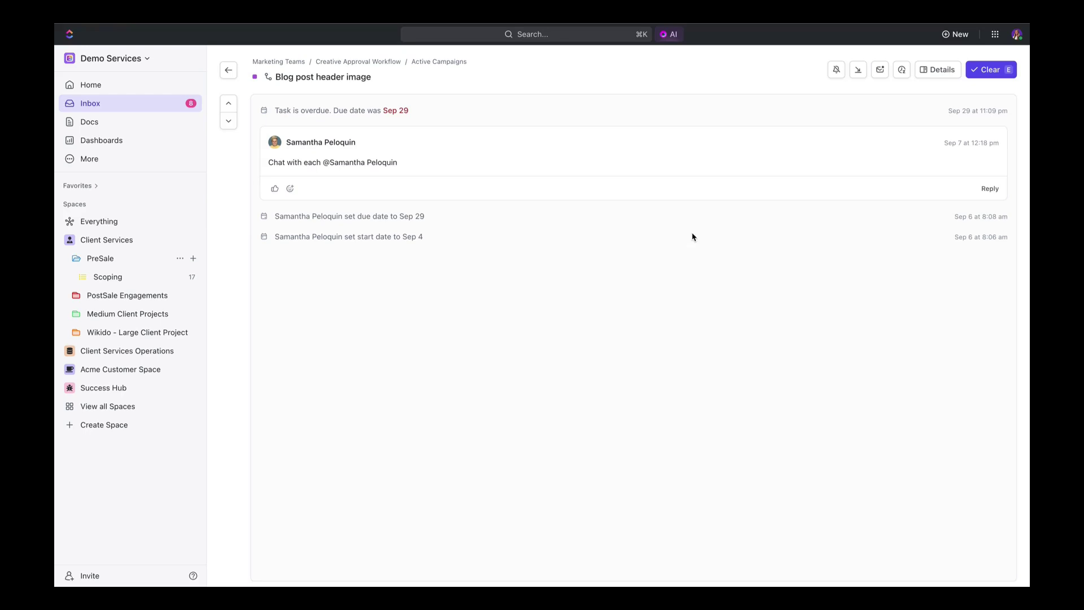
pyautogui.click(986, 72)
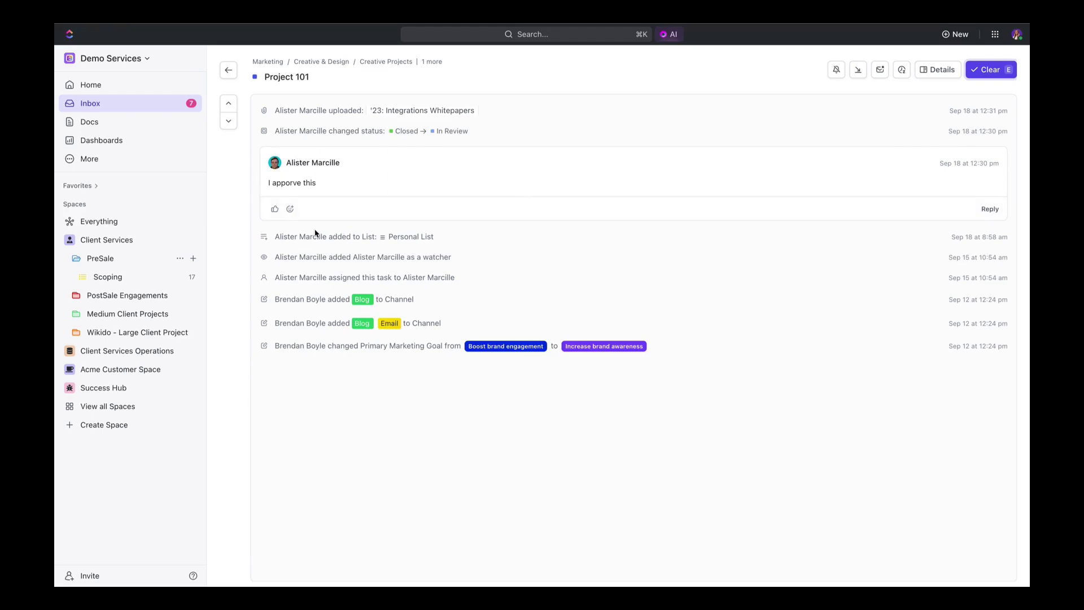
pyautogui.click(276, 211)
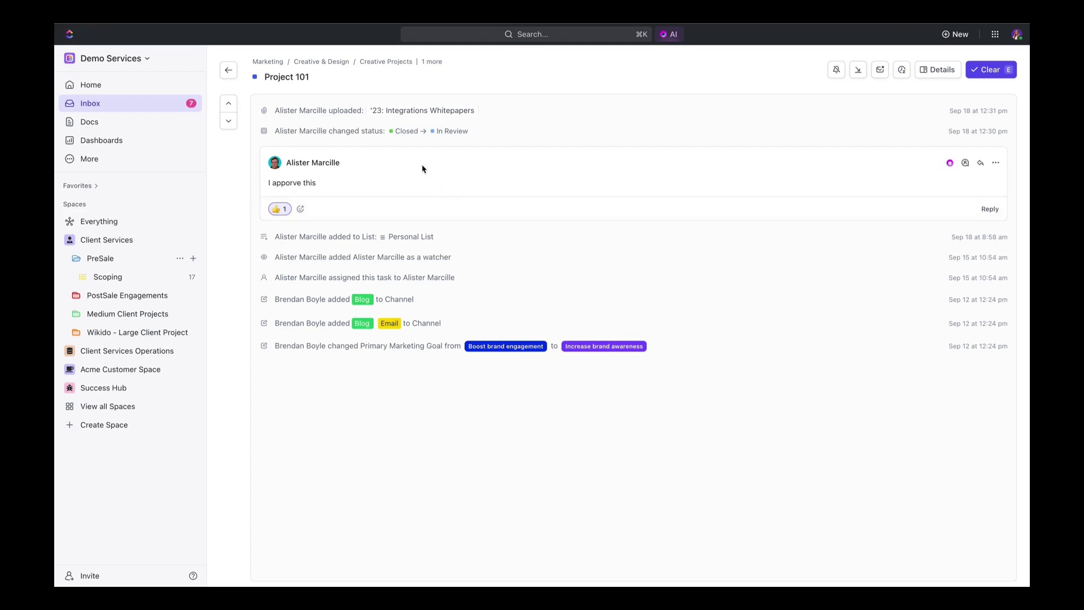
pyautogui.click(229, 71)
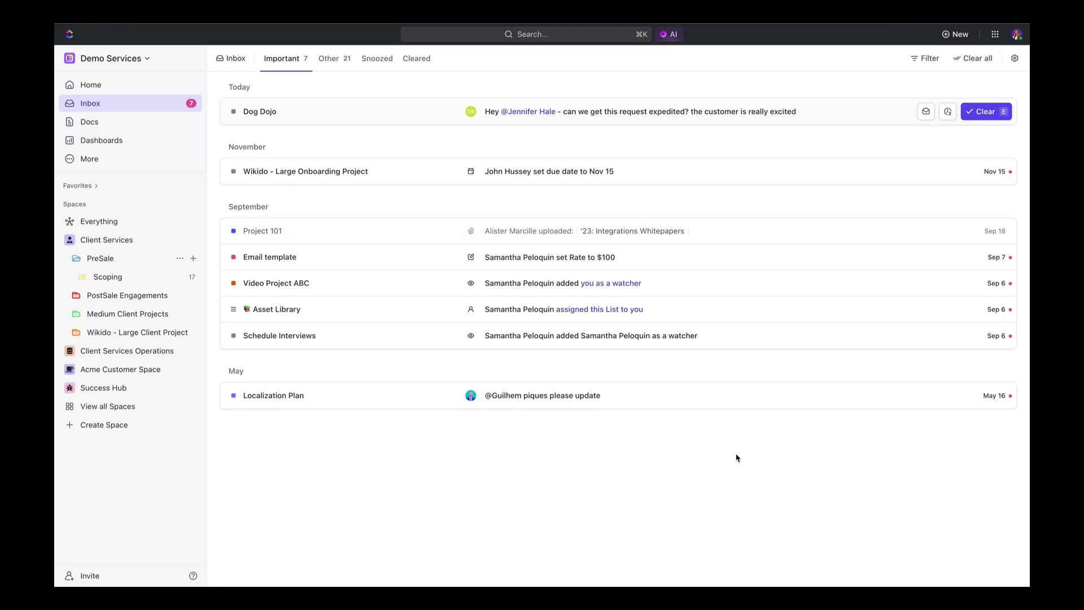
# Step: Open the Service 1 - Onboarding list under PostSale Engagements, dismissing the Me Mode options
pyautogui.click(91, 298)
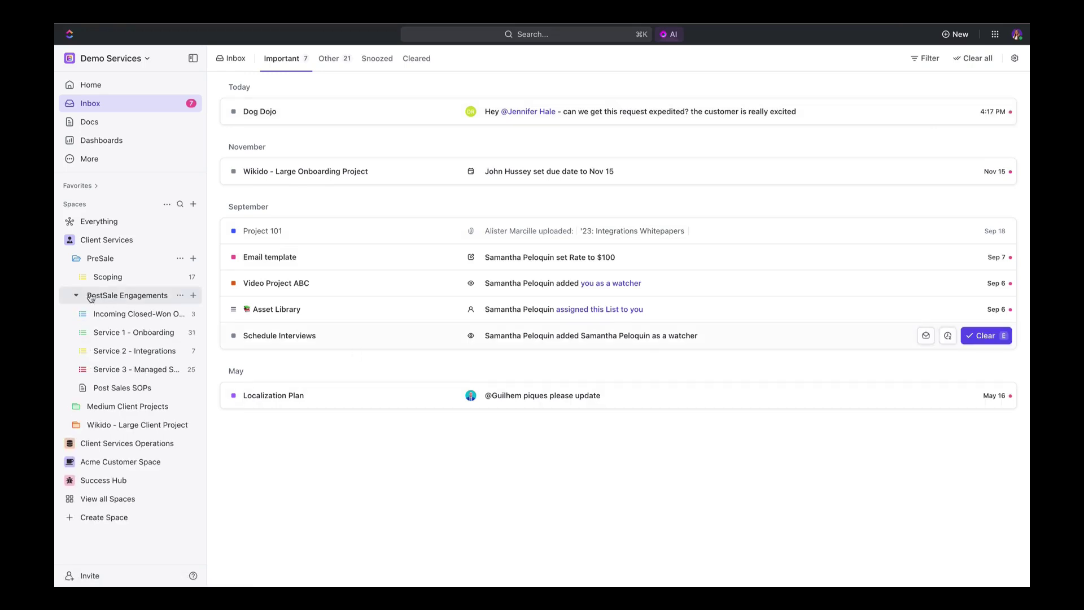
pyautogui.click(126, 337)
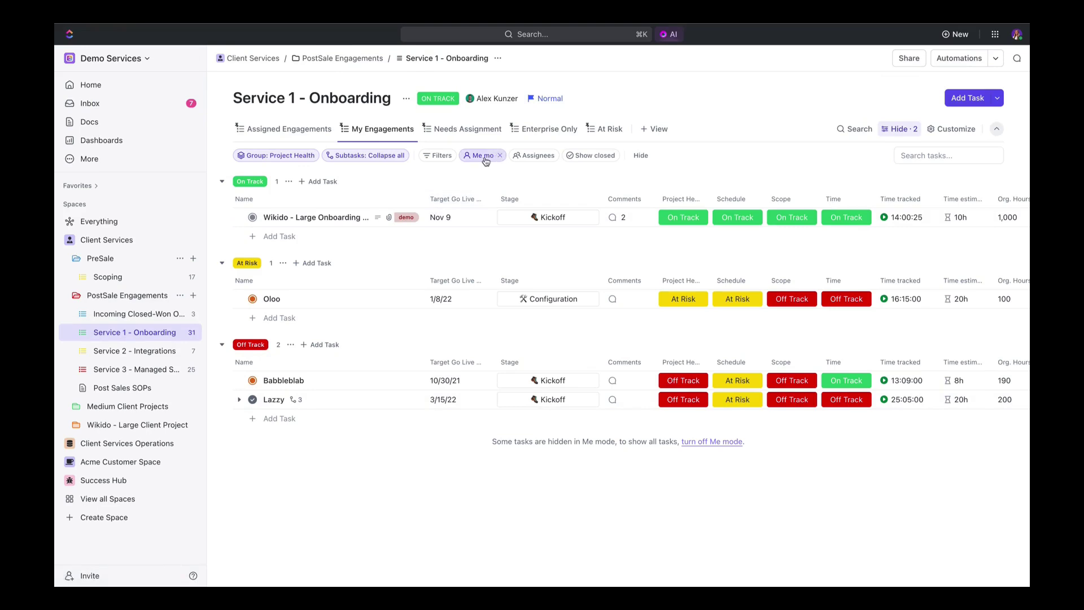
pyautogui.moveTo(484, 160)
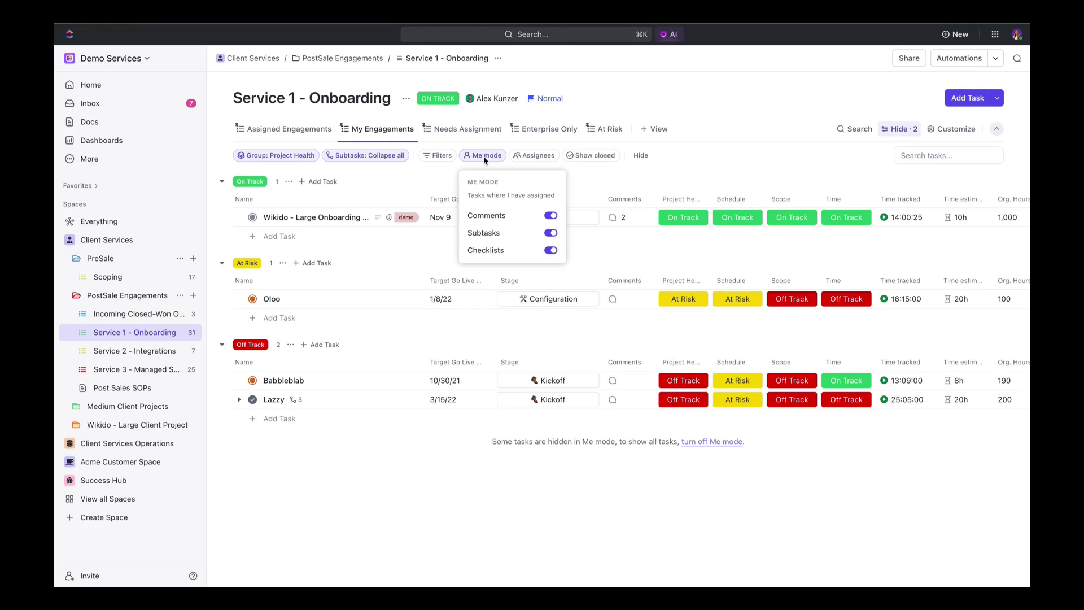
pyautogui.click(587, 178)
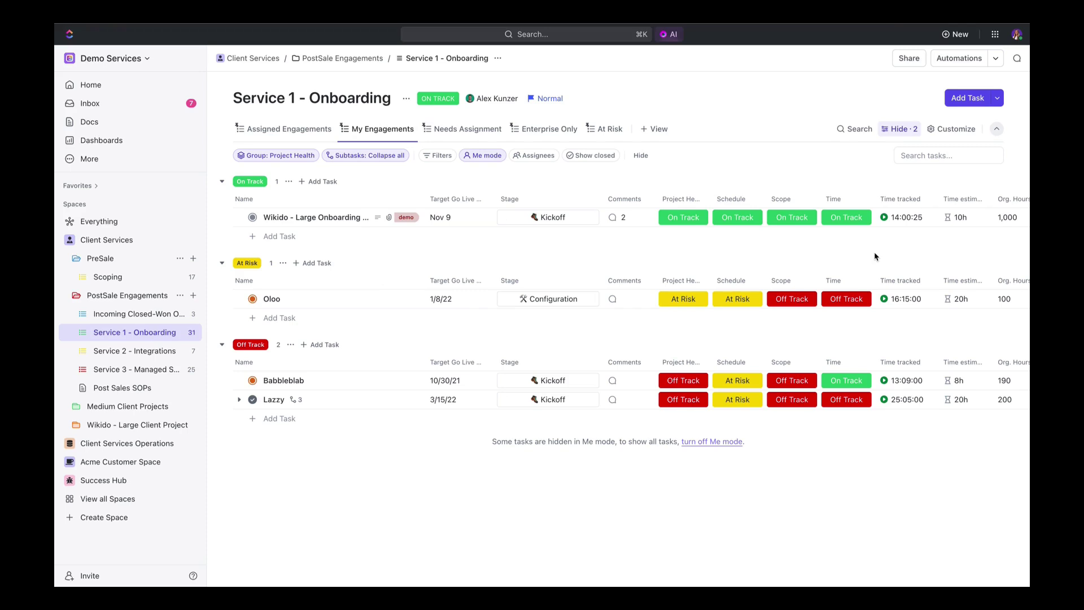
pyautogui.hscroll(5, 876, 251)
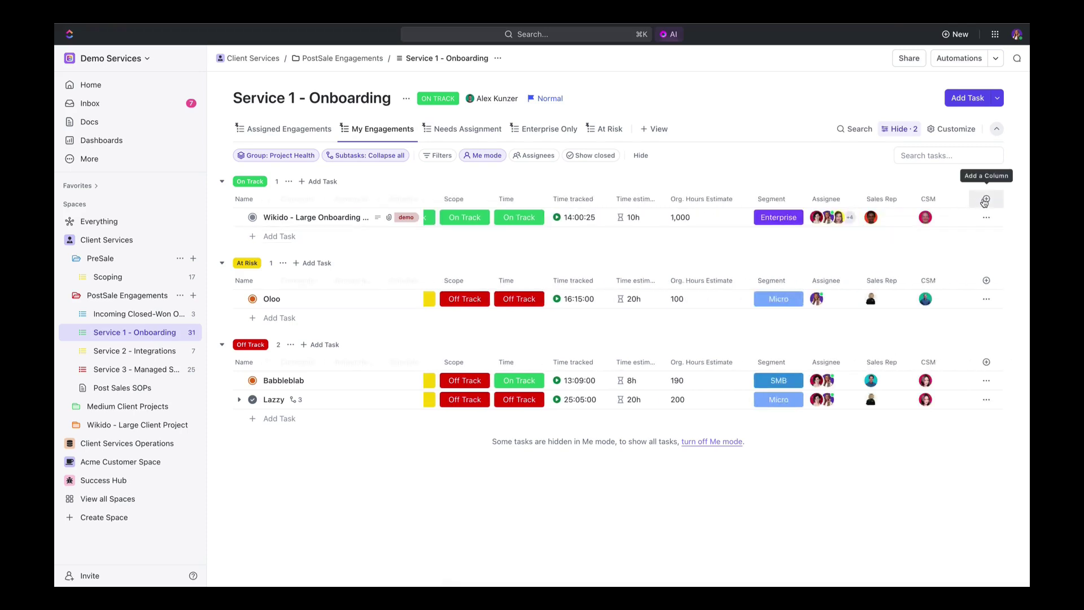
# Step: Add a long-text column named 'Ai Summary' that AI fills with summaries
pyautogui.click(986, 200)
pyautogui.click(926, 338)
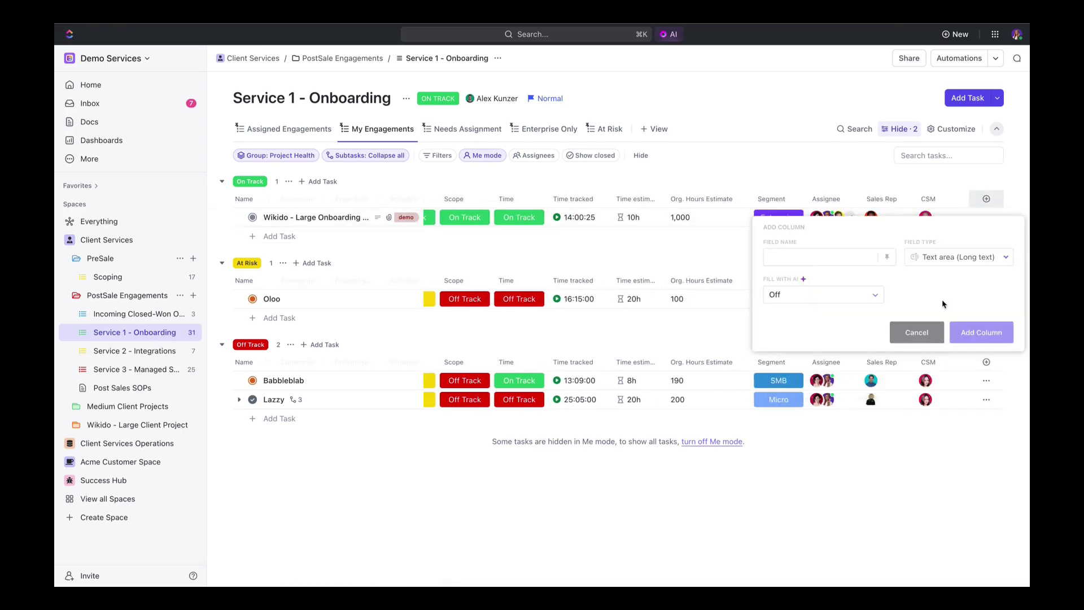
pyautogui.write('Ai S')
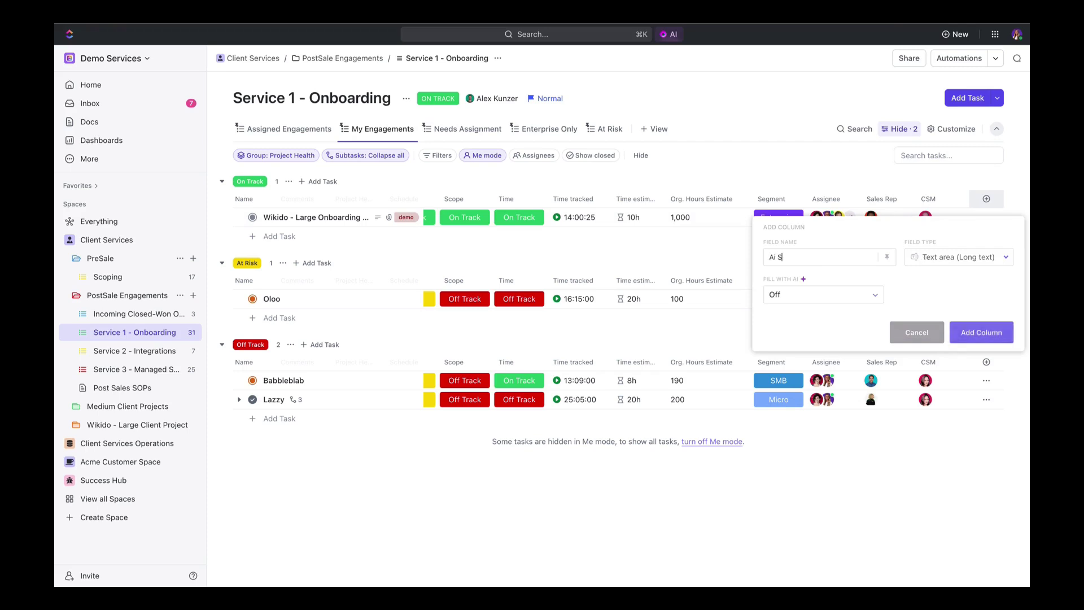
pyautogui.write('ummary')
pyautogui.click(836, 301)
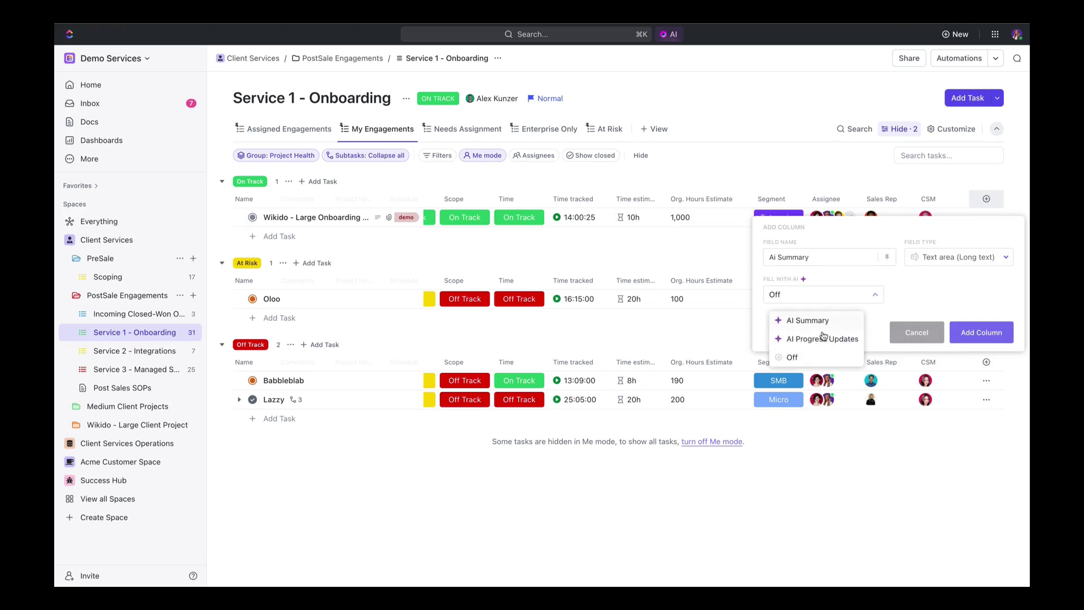
pyautogui.click(823, 332)
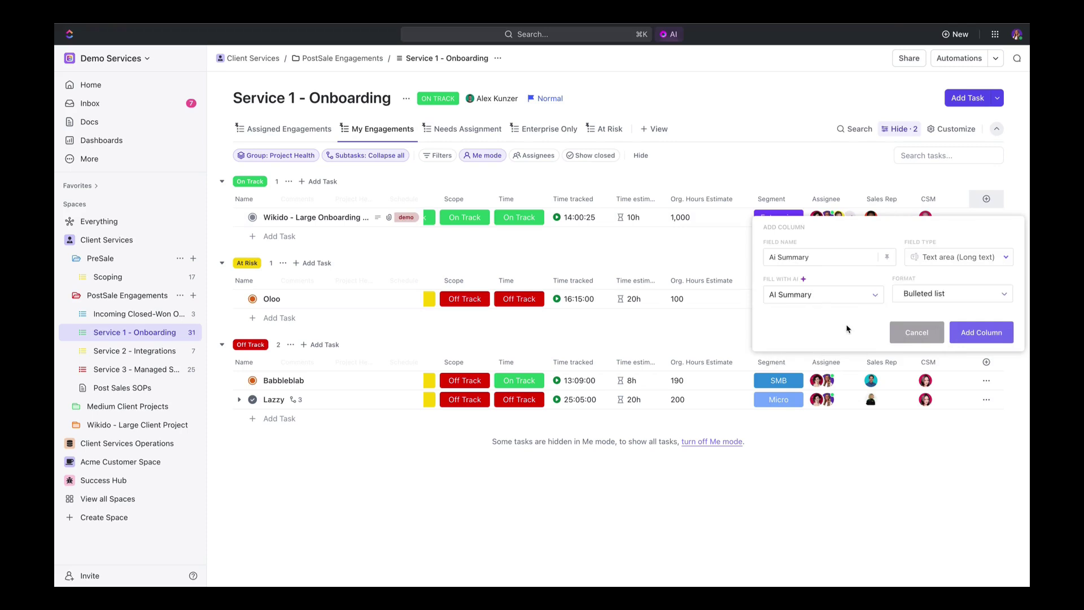
pyautogui.click(977, 335)
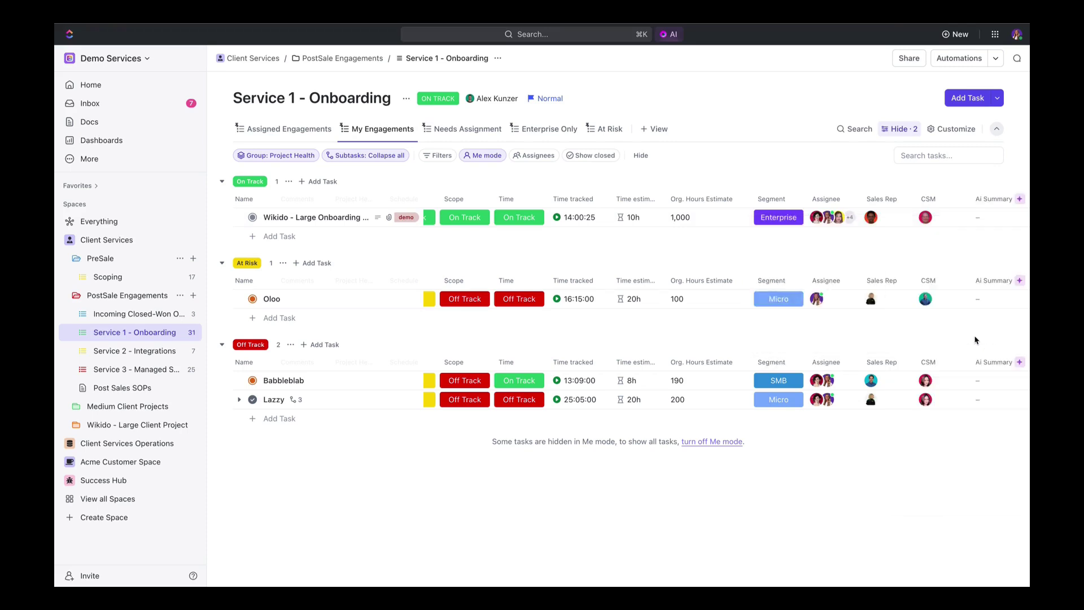
pyautogui.hscroll(3, 995, 285)
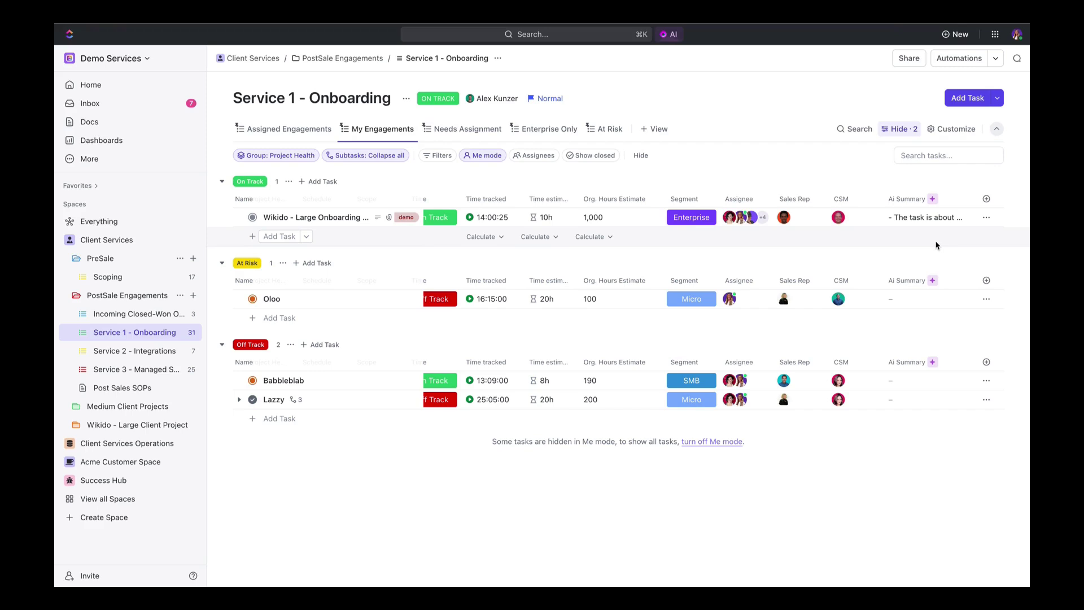
pyautogui.moveTo(906, 221)
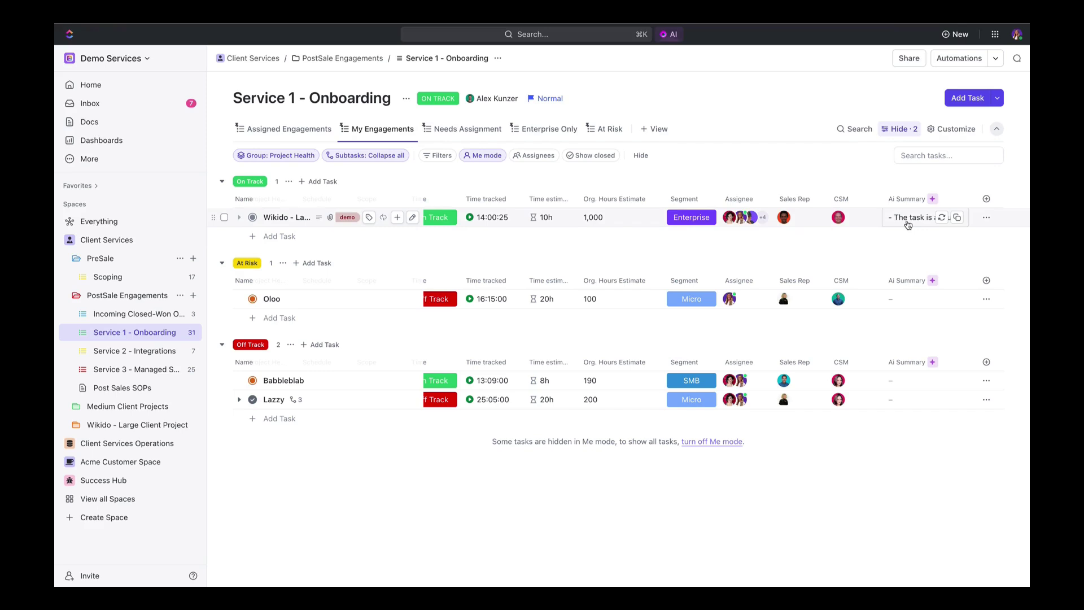
pyautogui.click(907, 225)
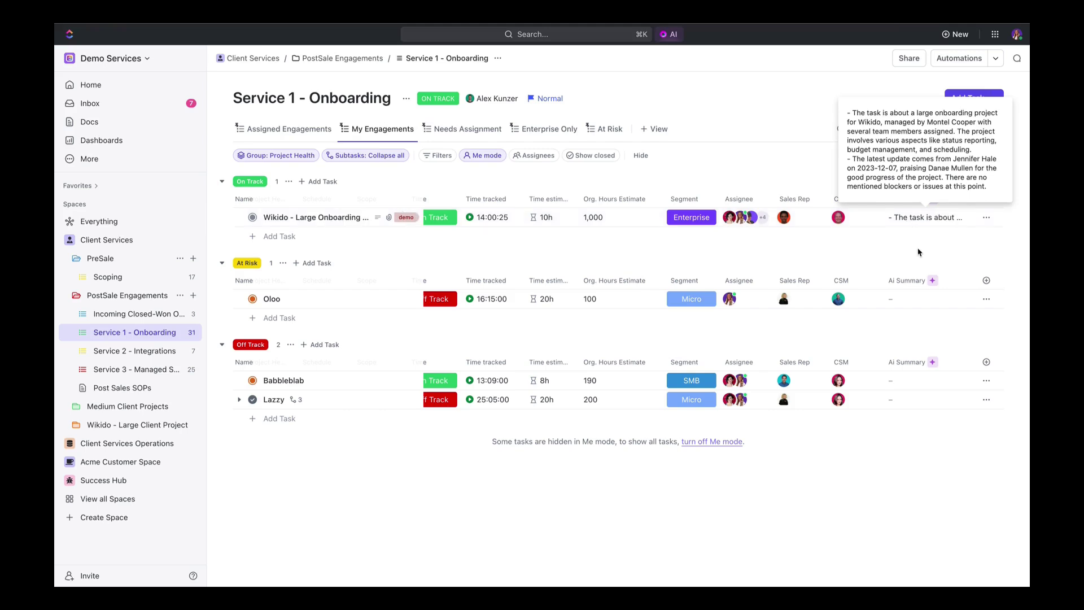
pyautogui.click(909, 252)
pyautogui.hscroll(-6, 909, 252)
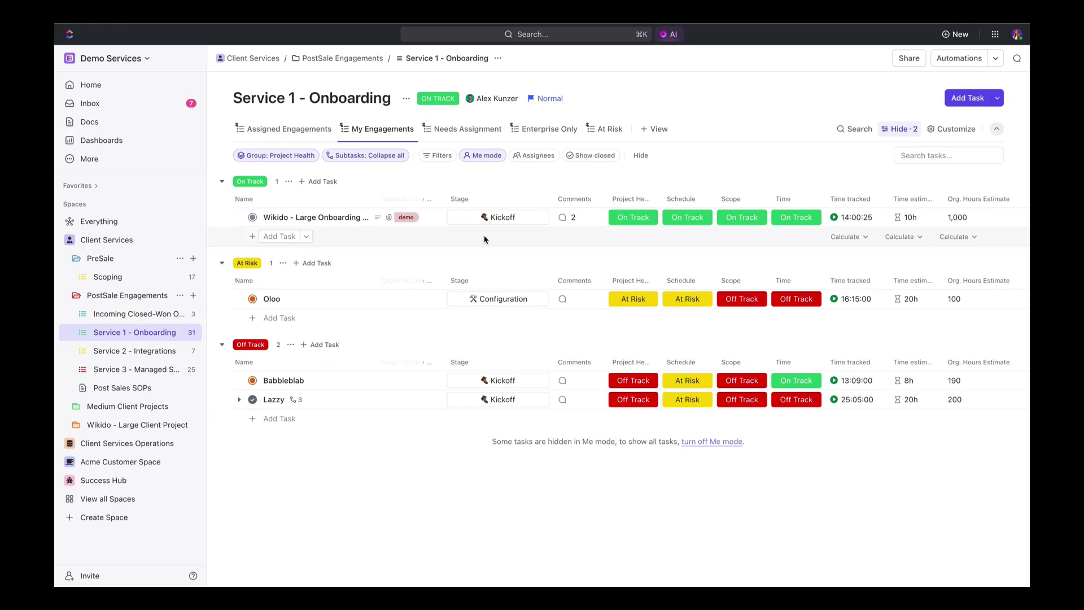
# Step: Open the Wikido - Large Onboarding Project task and scroll its custom fields to Ai Summary
pyautogui.click(303, 221)
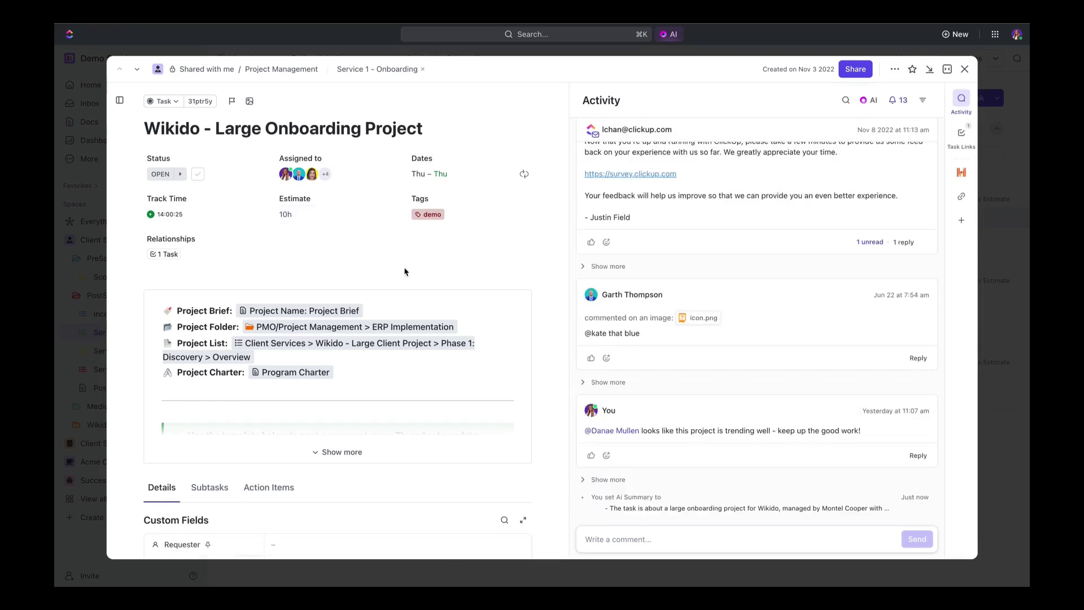
pyautogui.scroll(-5, 434, 279)
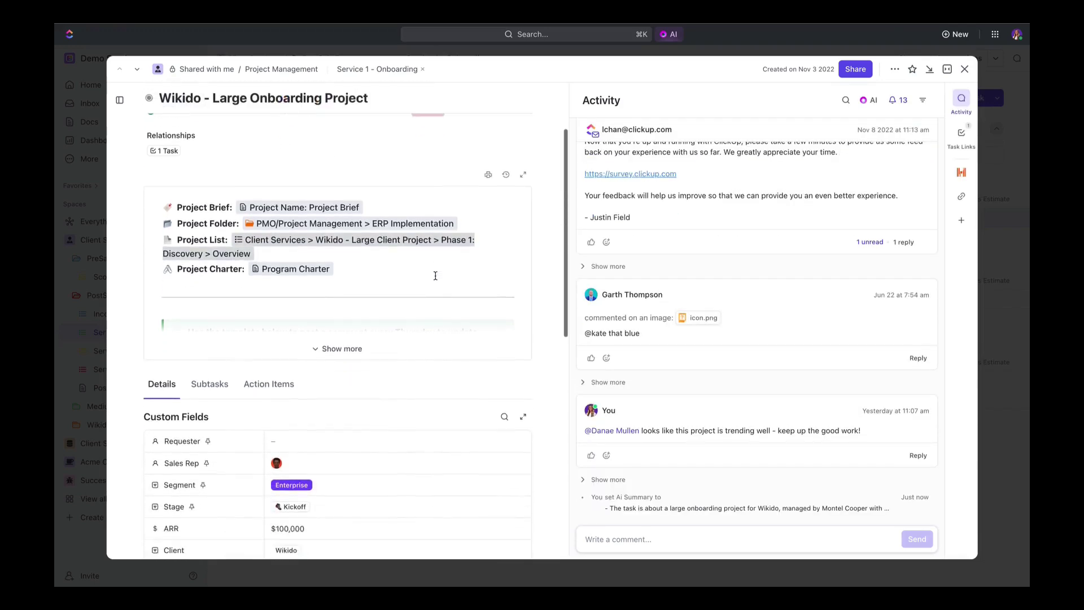
pyautogui.scroll(-2, 436, 275)
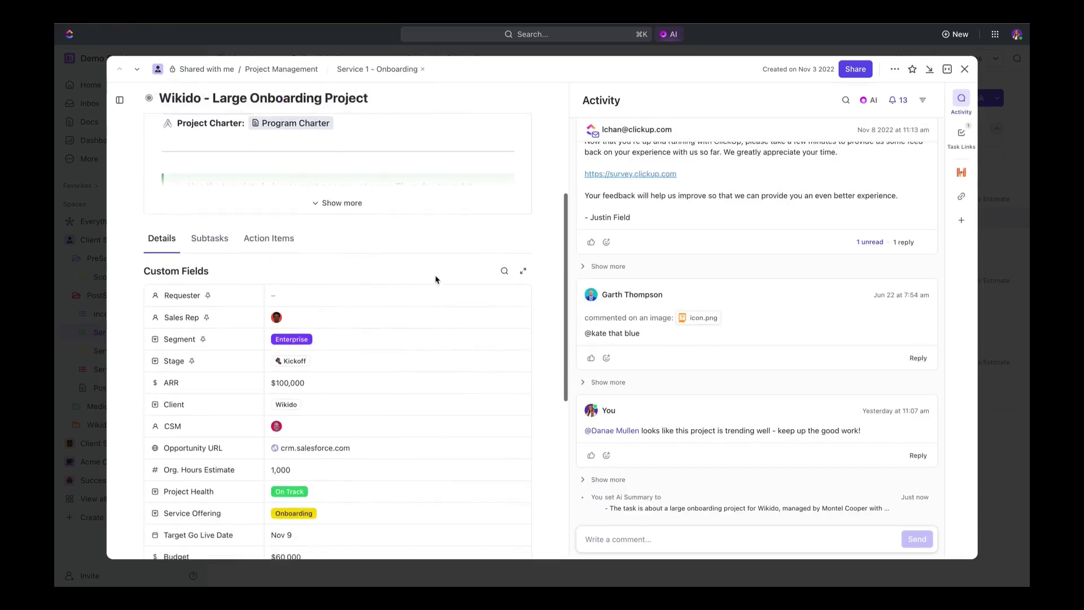
pyautogui.scroll(-3, 436, 281)
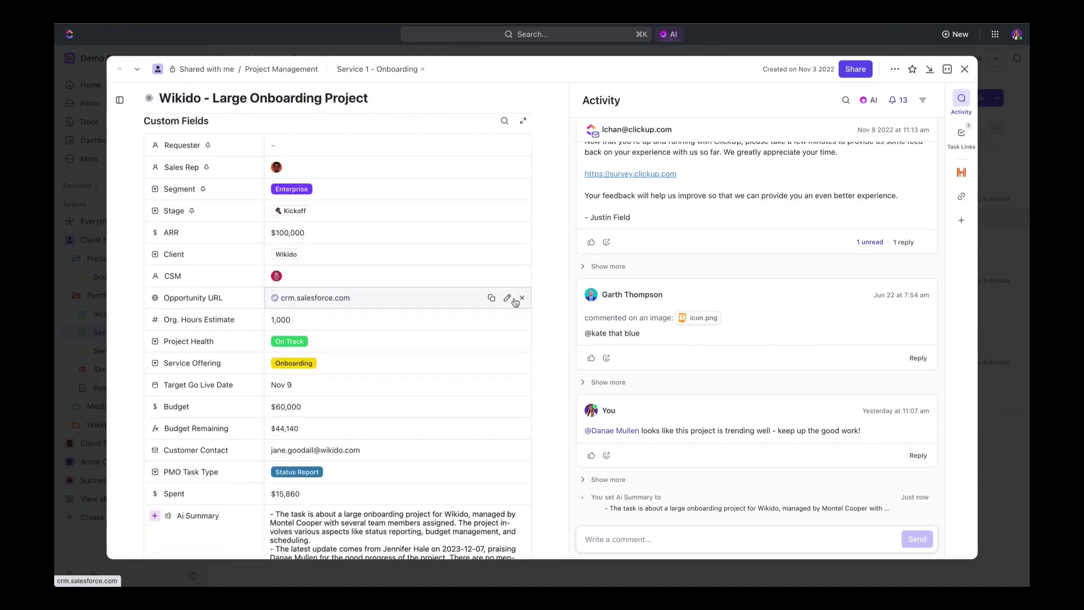
pyautogui.scroll(-2, 554, 320)
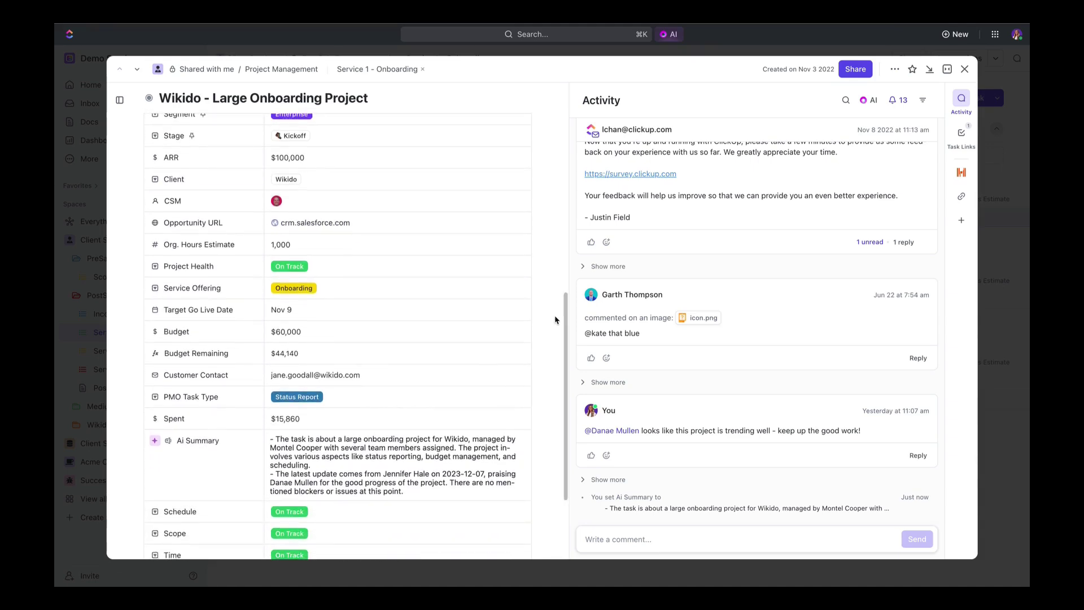
pyautogui.scroll(-5, 555, 320)
pyautogui.scroll(-1, 555, 320)
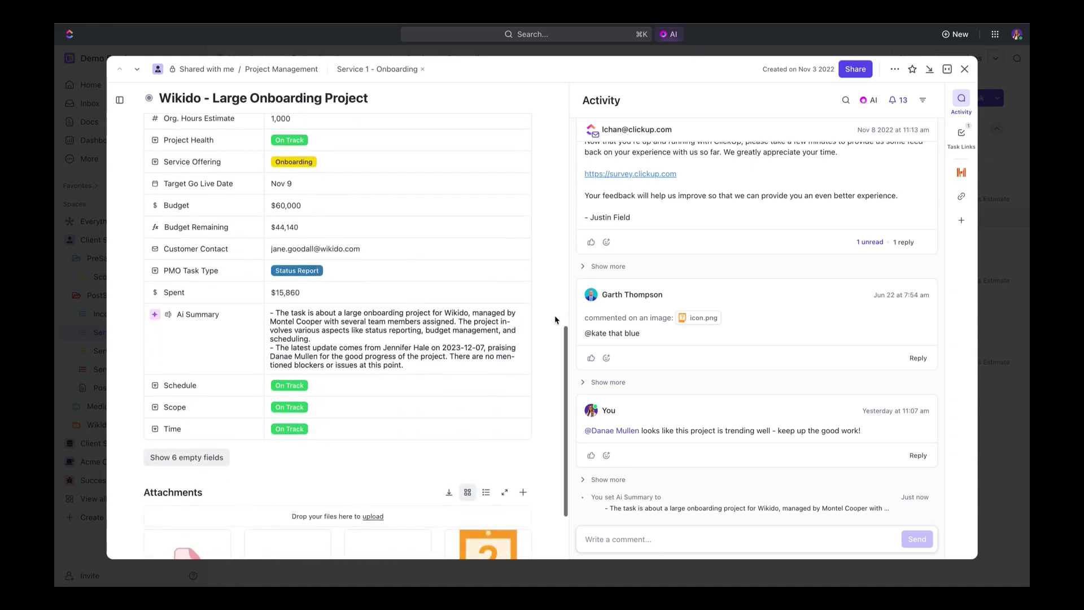
pyautogui.scroll(4, 561, 318)
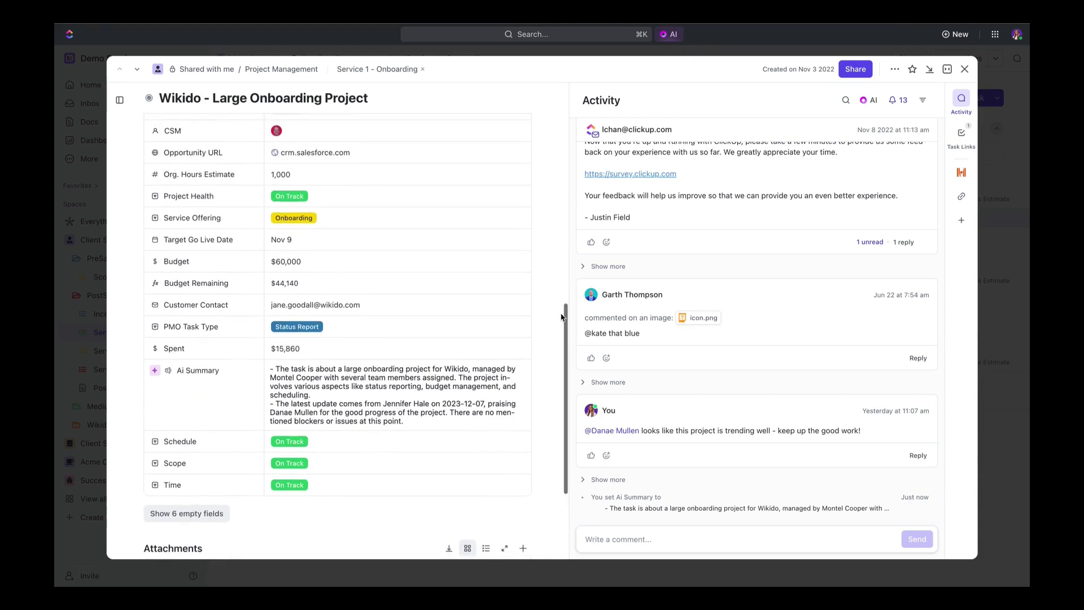
pyautogui.scroll(2, 561, 318)
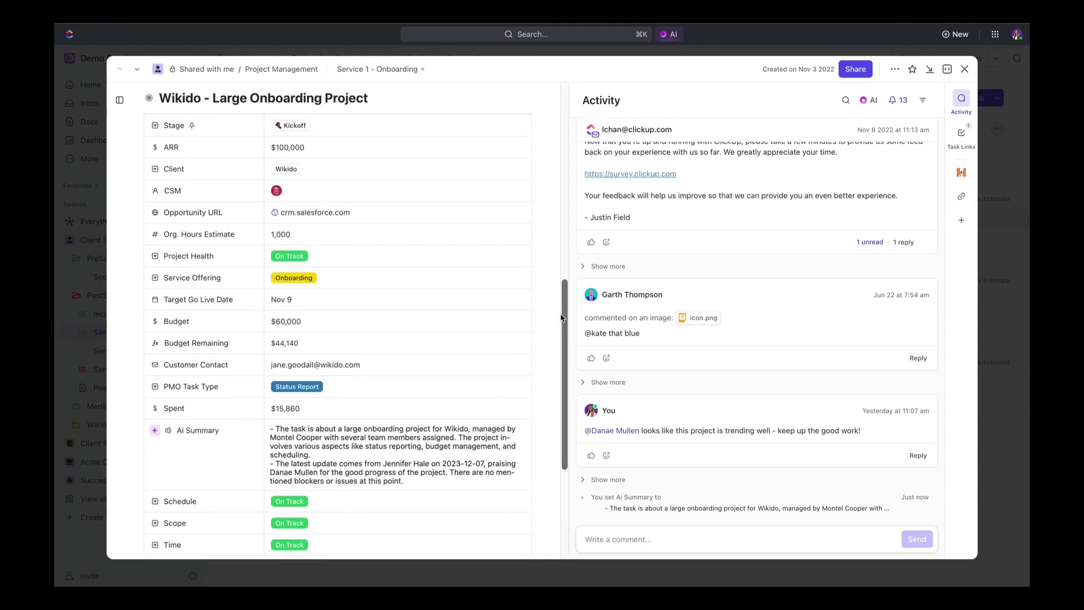
pyautogui.scroll(-3, 561, 317)
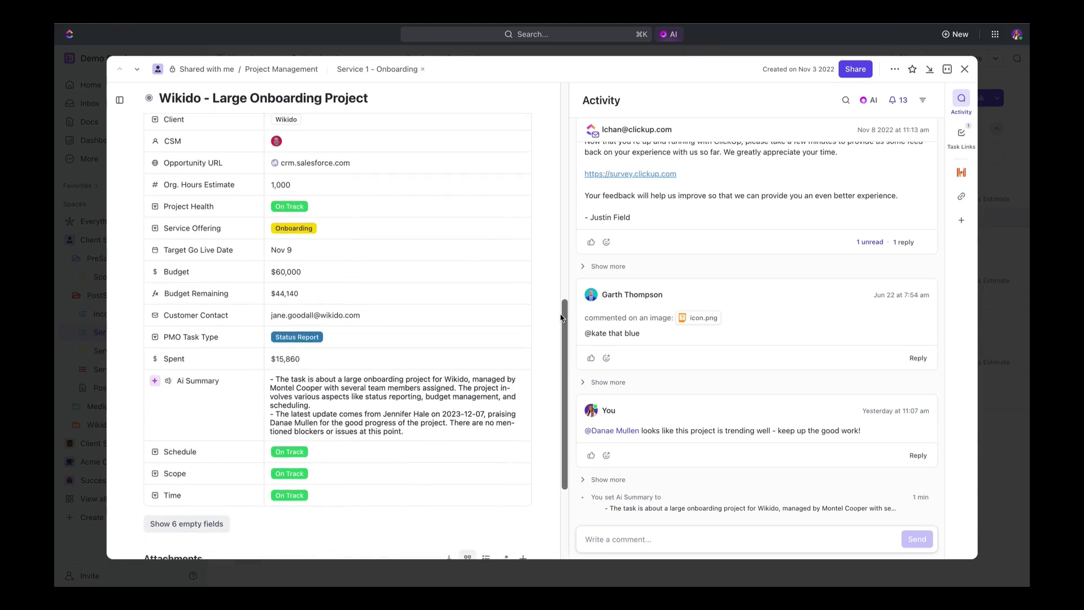
pyautogui.scroll(10, 561, 318)
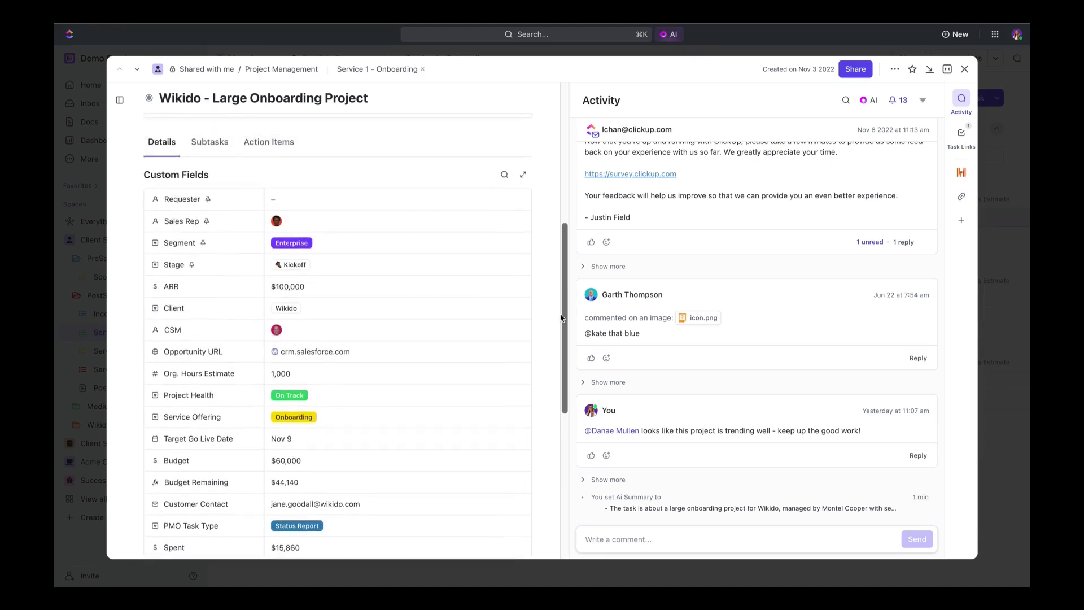